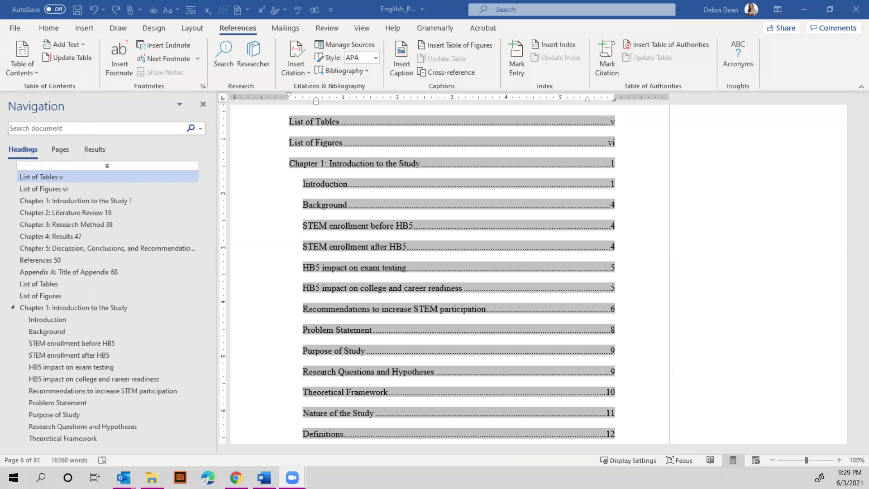
Step: Jump from Chapter 1's table of contents entry to the Chapter 1: Introduction to the Study heading
{"action": "scroll", "coordinate": [316, 333], "scroll_direction": "up", "scroll_amount": 1}
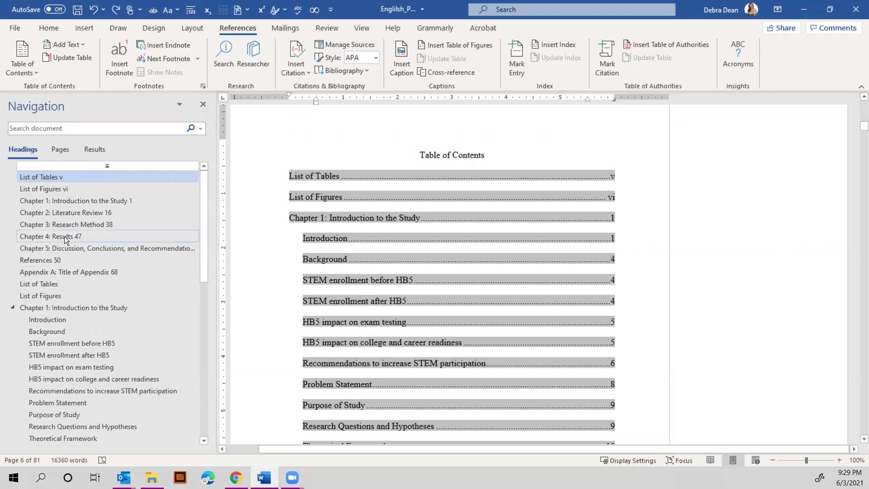
{"action": "left_click", "coordinate": [54, 200]}
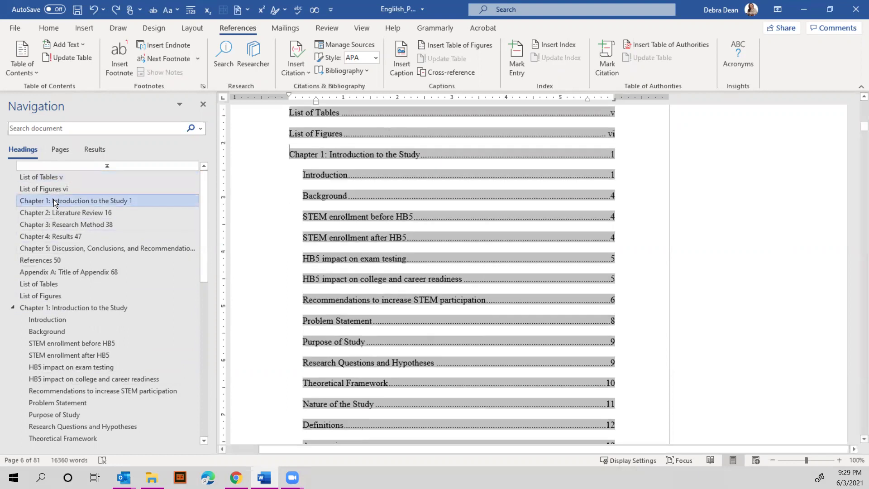
{"action": "left_click", "coordinate": [67, 308]}
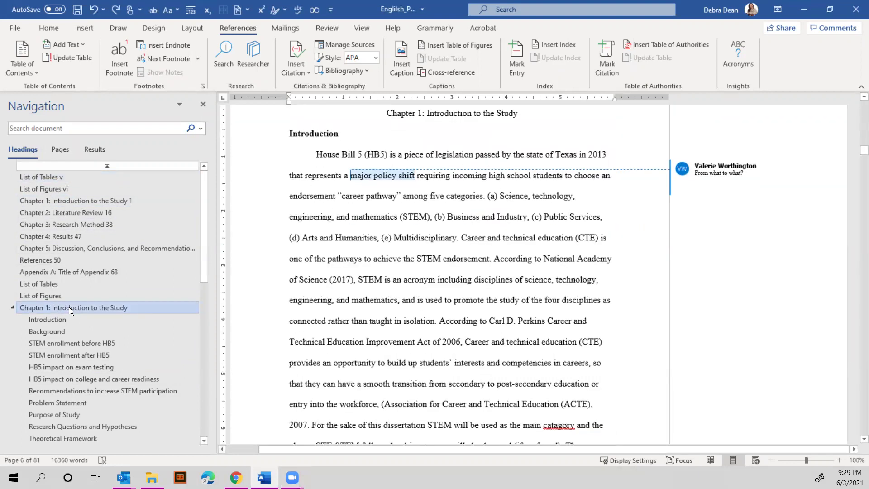
Step: Select the table of contents field and mark it Do Not Show in Table of Contents
{"action": "left_click", "coordinate": [58, 199]}
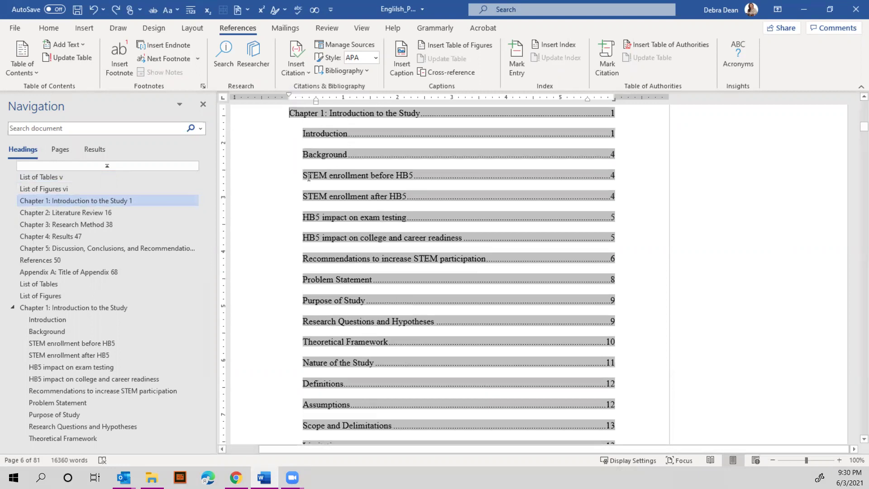
{"action": "scroll", "coordinate": [314, 207], "scroll_direction": "down", "scroll_amount": 8}
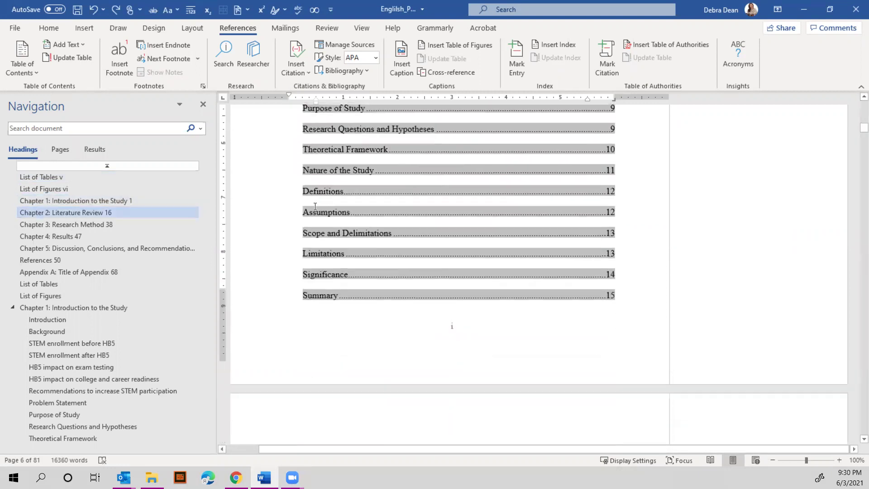
{"action": "scroll", "coordinate": [314, 208], "scroll_direction": "down", "scroll_amount": 10}
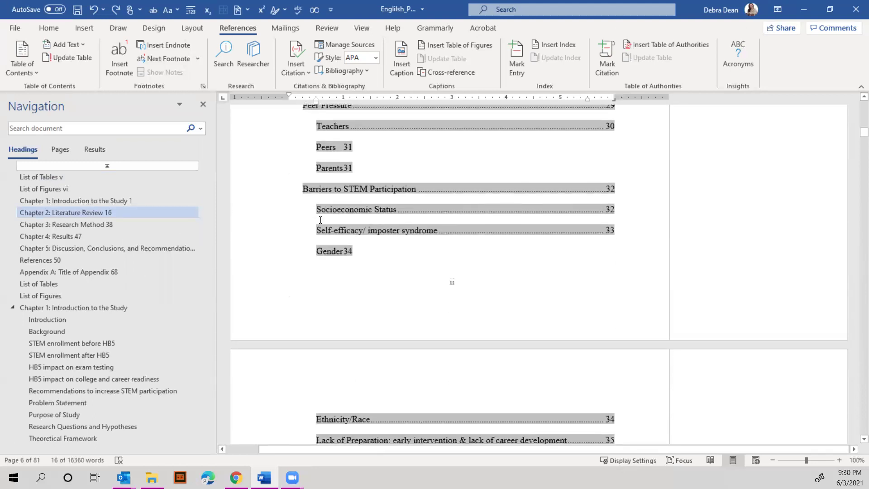
{"action": "scroll", "coordinate": [325, 226], "scroll_direction": "down", "scroll_amount": 10}
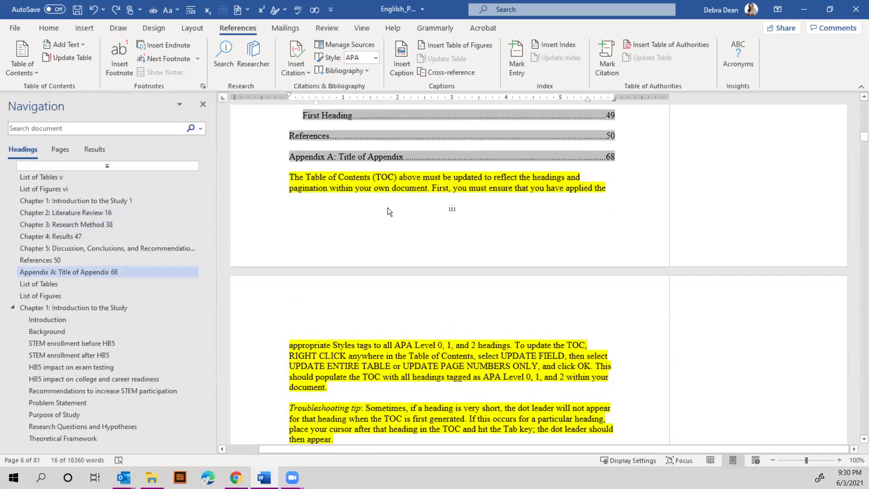
{"action": "scroll", "coordinate": [509, 236], "scroll_direction": "up", "scroll_amount": 1}
{"action": "left_click", "coordinate": [620, 210]}
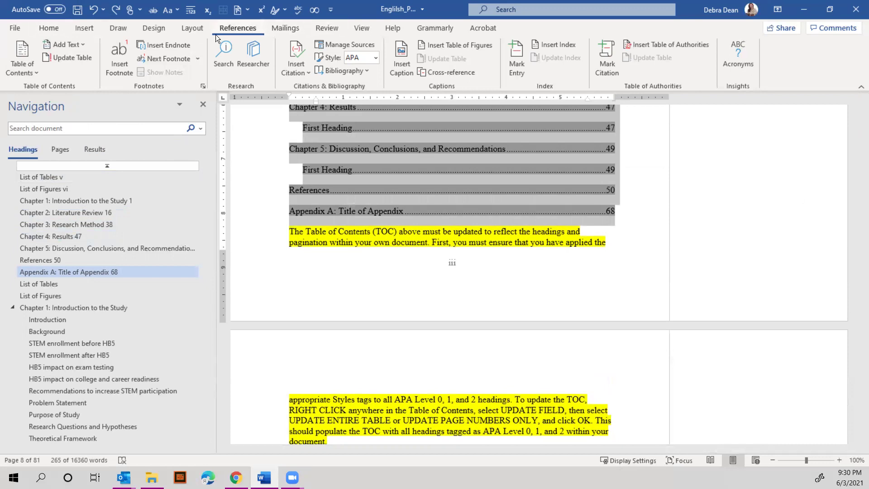
{"action": "left_click", "coordinate": [84, 44]}
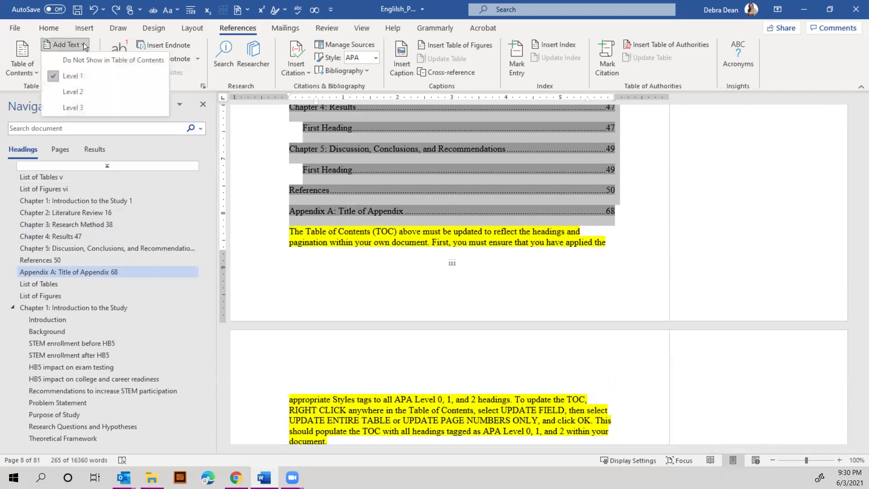
{"action": "left_click", "coordinate": [80, 58]}
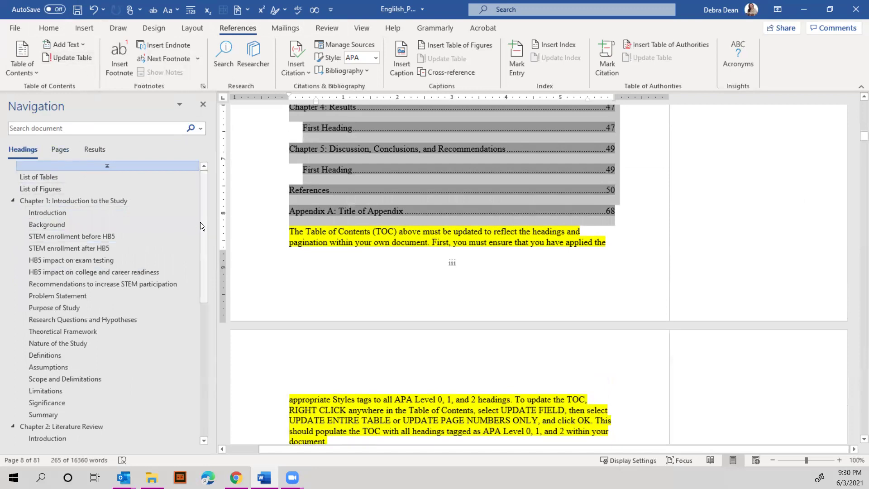
Step: Insert a dotted tab leader between 'Dataset' and page number 36 in its TOC line
{"action": "scroll", "coordinate": [380, 271], "scroll_direction": "up", "scroll_amount": 4}
{"action": "scroll", "coordinate": [380, 270], "scroll_direction": "up", "scroll_amount": 10}
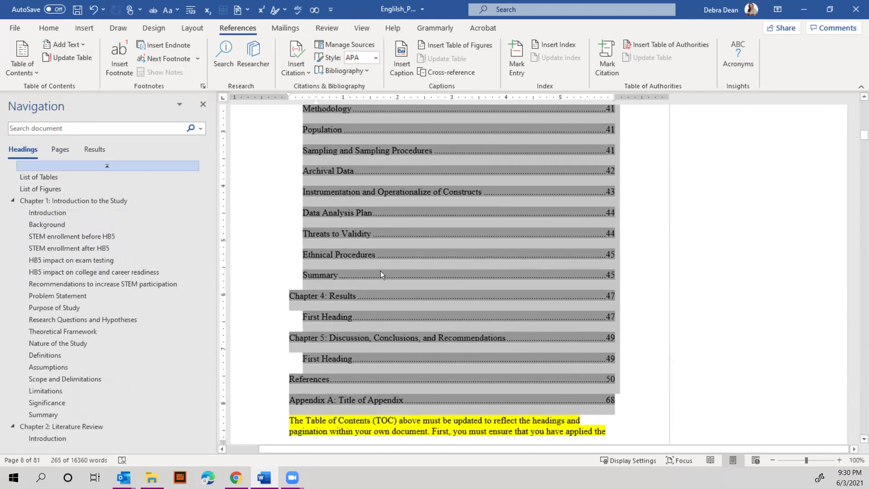
{"action": "scroll", "coordinate": [380, 270], "scroll_direction": "up", "scroll_amount": 1}
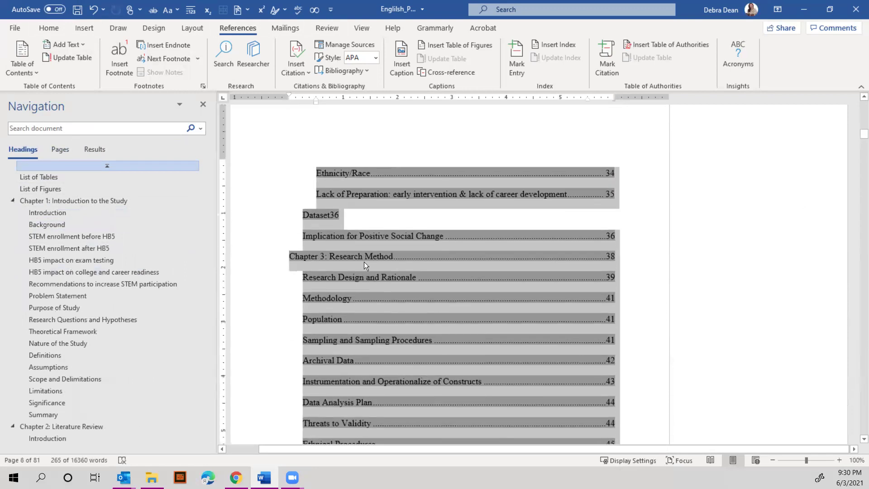
{"action": "left_click", "coordinate": [328, 216]}
{"action": "triple_click", "coordinate": [310, 215]}
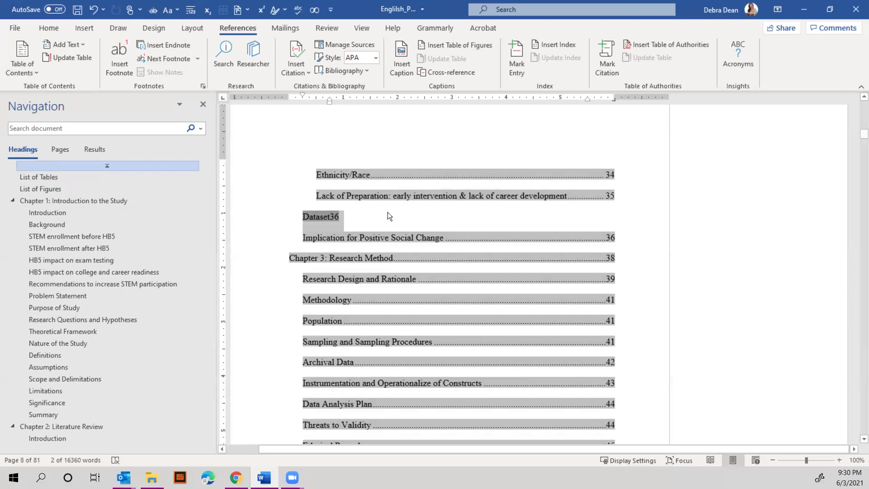
{"action": "left_click", "coordinate": [334, 217]}
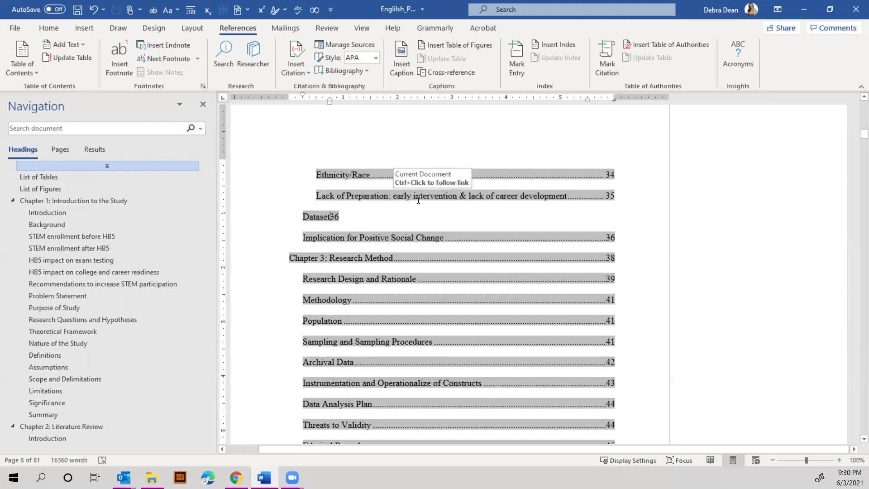
{"action": "key", "text": "Tab"}
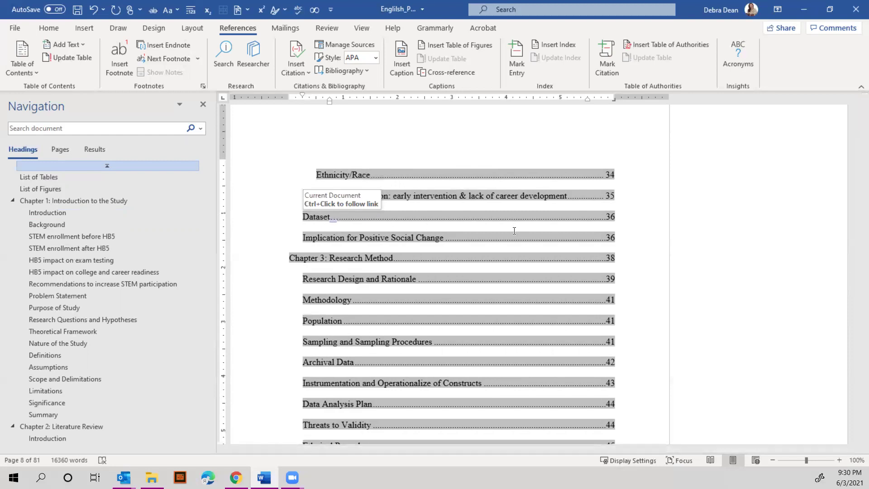
Step: Undo the manual dot leader after 'Dataset' in the table of contents
{"action": "left_click", "coordinate": [89, 11]}
{"action": "left_click", "coordinate": [87, 11]}
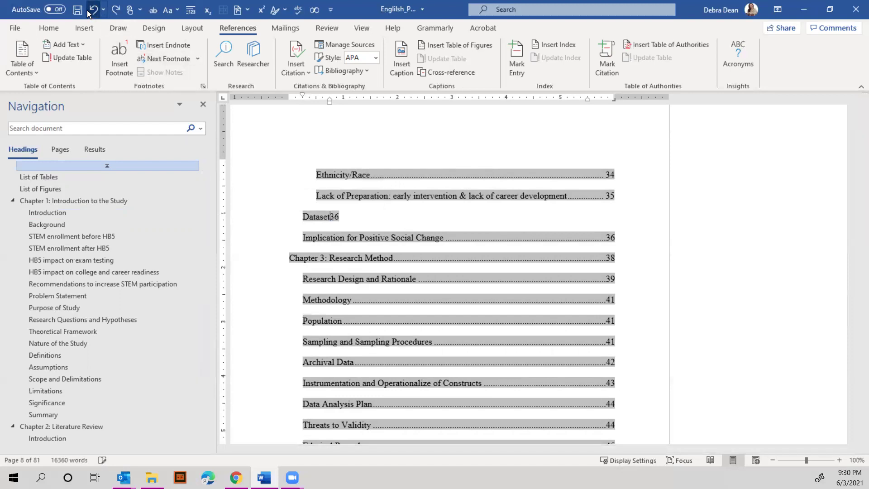
{"action": "triple_click", "coordinate": [310, 216]}
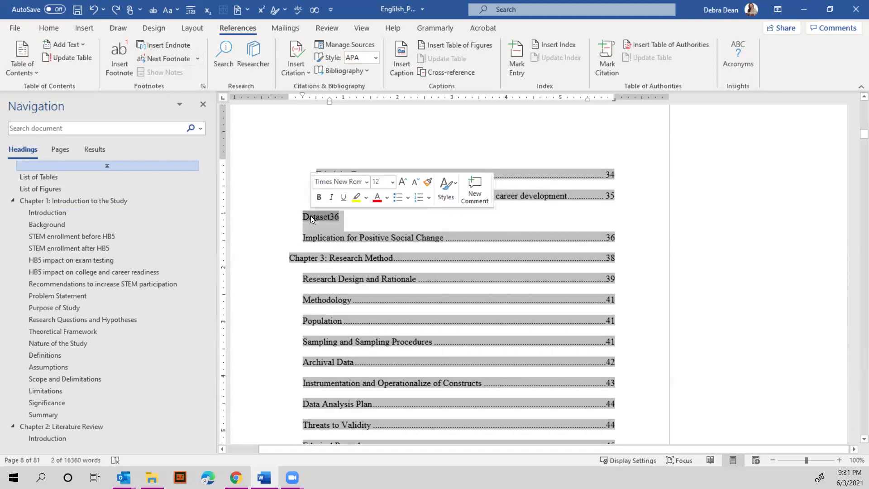
Step: Follow the Dataset entry to its heading and extend it to 'Dataset for this study'
{"action": "left_click", "coordinate": [310, 218], "text": "ctrl"}
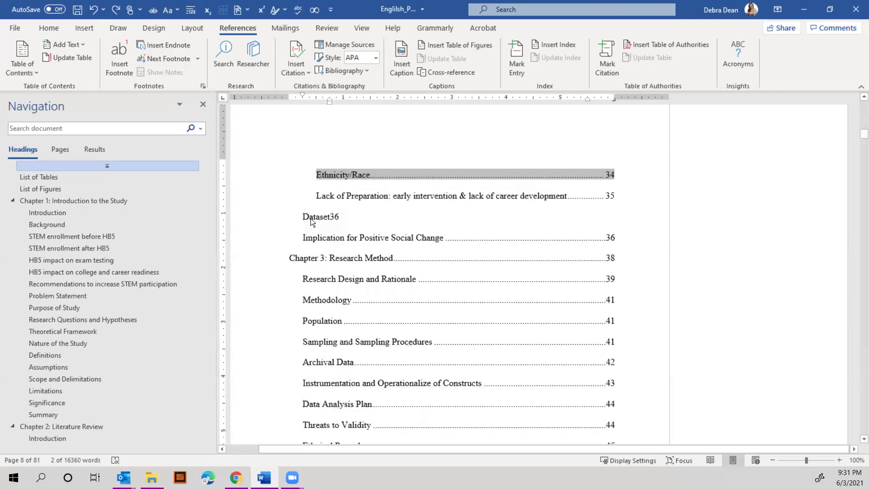
{"action": "scroll", "coordinate": [331, 215], "scroll_direction": "up", "scroll_amount": 3}
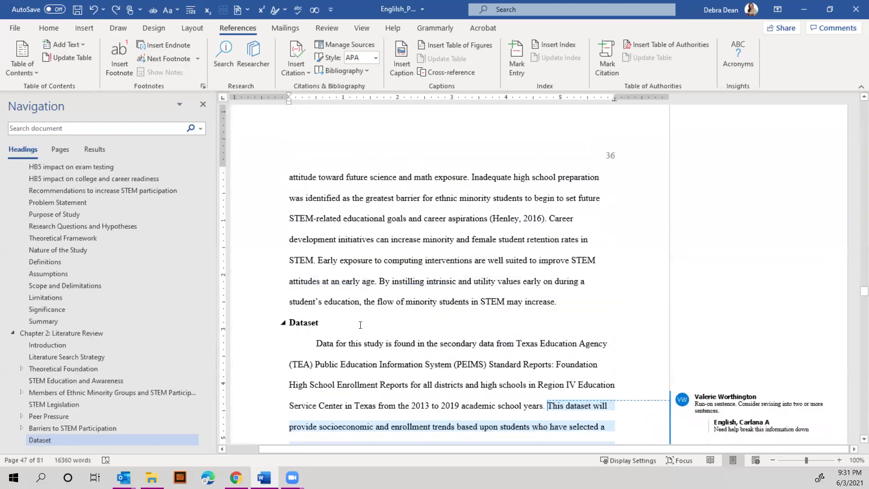
{"action": "scroll", "coordinate": [338, 318], "scroll_direction": "up", "scroll_amount": 1}
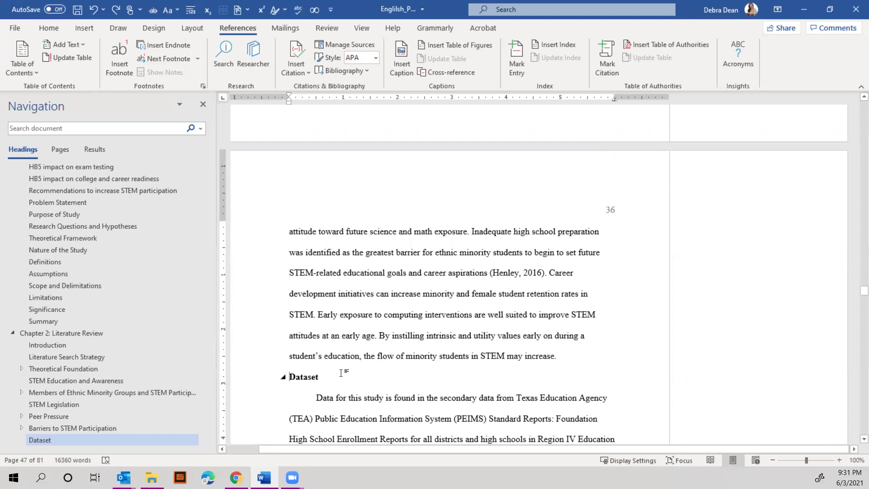
{"action": "type", "text": "for t"}
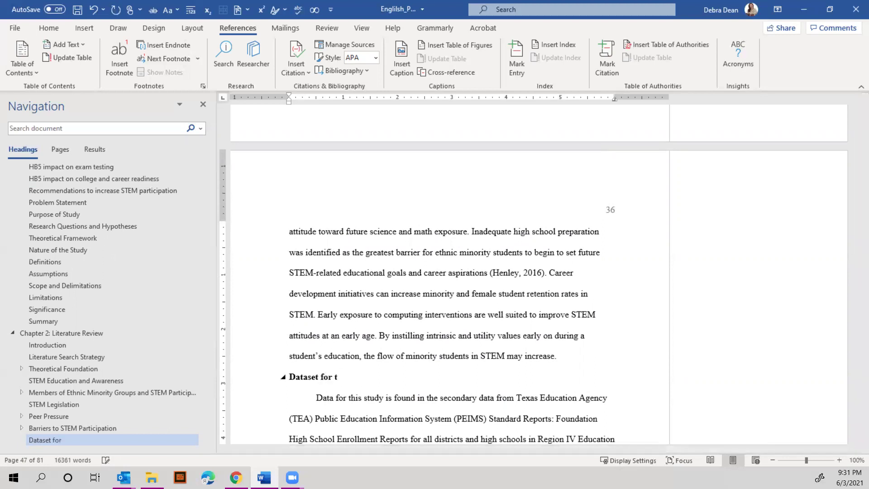
{"action": "type", "text": "his study"}
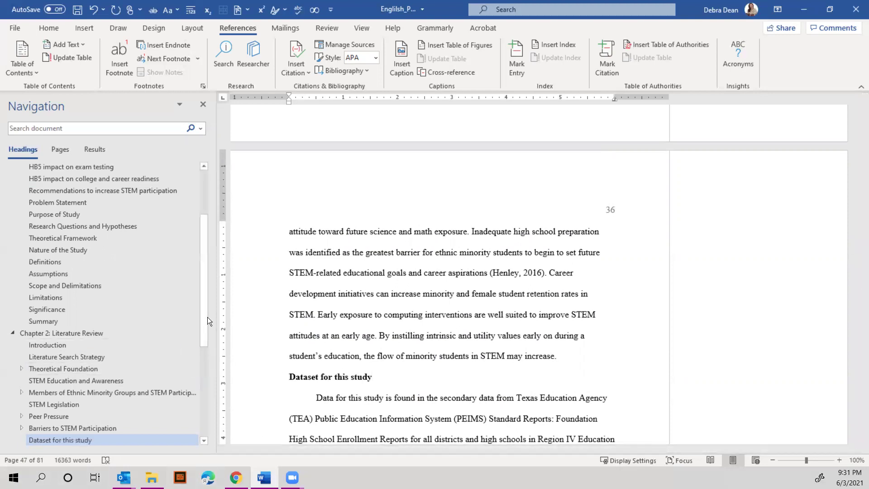
{"action": "left_click_drag", "start_coordinate": [207, 317], "coordinate": [193, 236]}
Step: Update the entire table of contents, giving List of Tables v, List of Figures vi, Chapter 1 page 1
{"action": "left_click", "coordinate": [138, 185]}
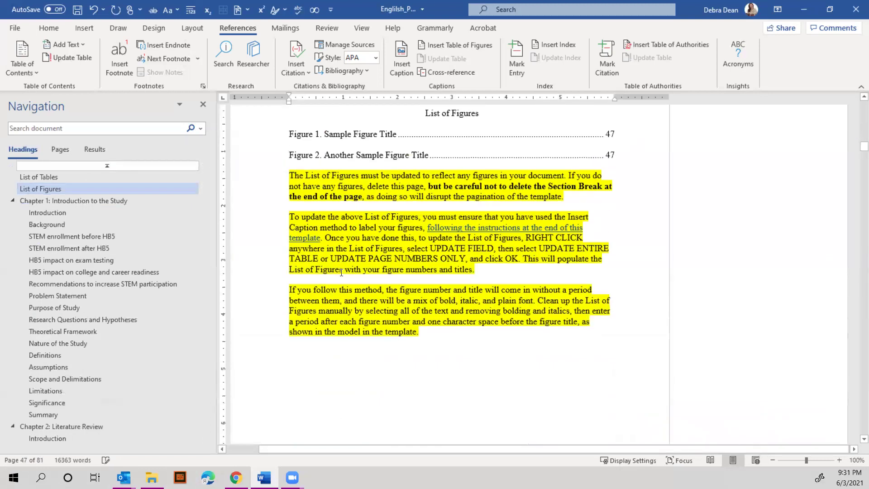
{"action": "scroll", "coordinate": [341, 271], "scroll_direction": "up", "scroll_amount": 15}
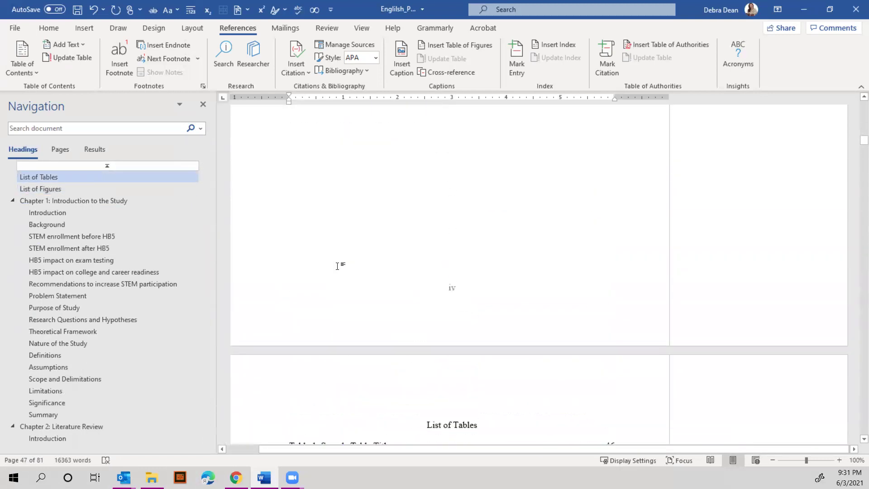
{"action": "scroll", "coordinate": [337, 266], "scroll_direction": "up", "scroll_amount": 15}
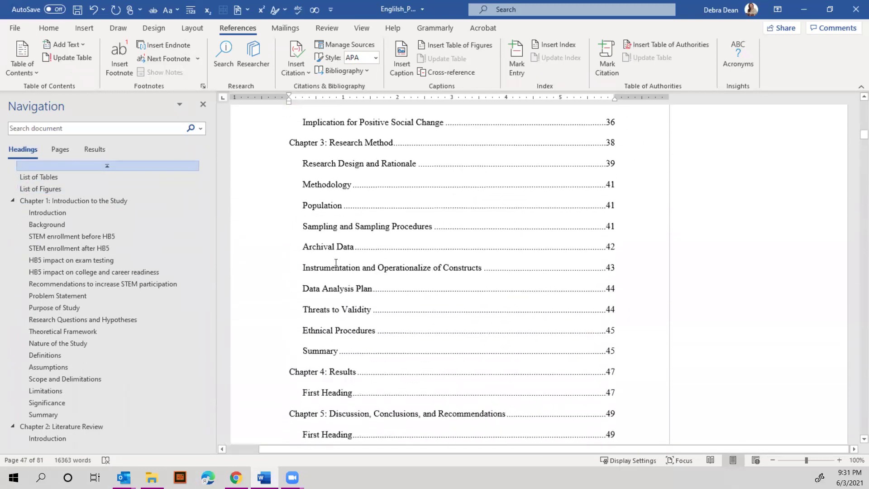
{"action": "scroll", "coordinate": [336, 262], "scroll_direction": "up", "scroll_amount": 5}
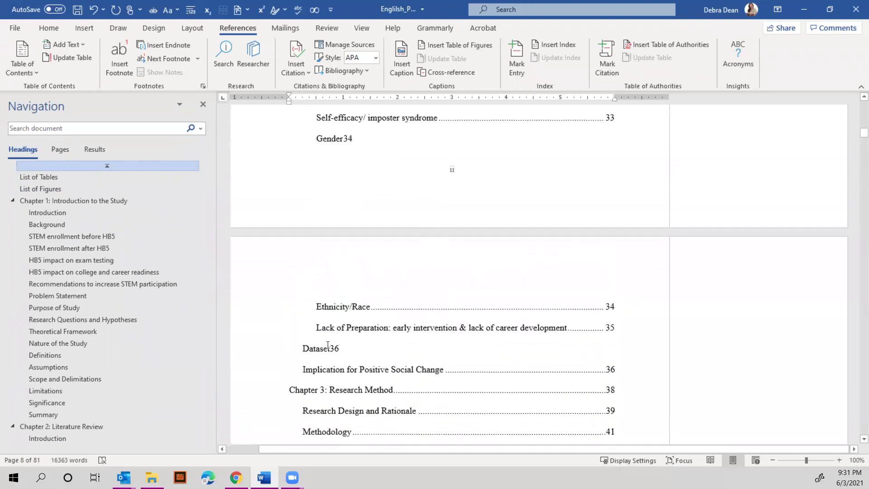
{"action": "left_click", "coordinate": [328, 347]}
{"action": "right_click", "coordinate": [357, 348]}
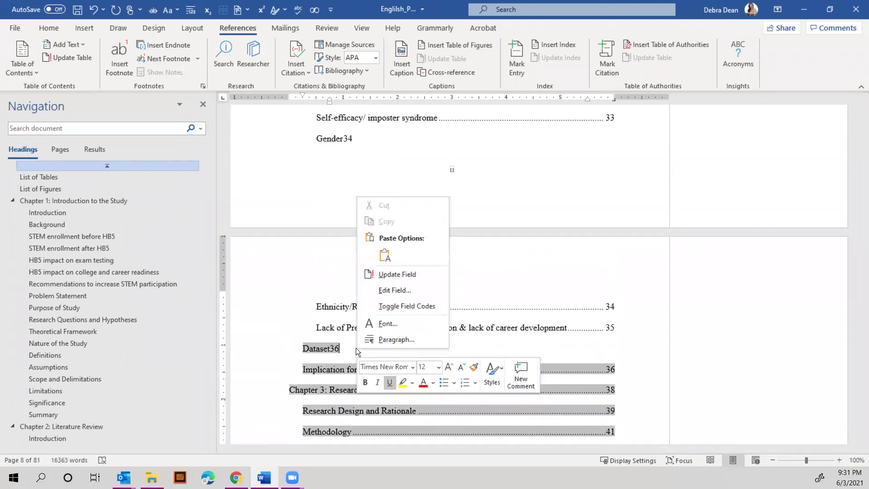
{"action": "left_click", "coordinate": [396, 277]}
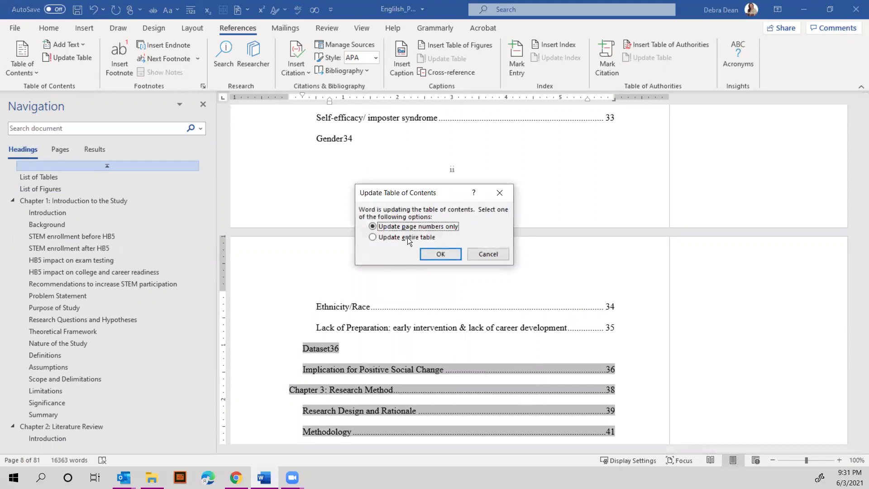
{"action": "left_click", "coordinate": [410, 237]}
{"action": "left_click", "coordinate": [441, 253]}
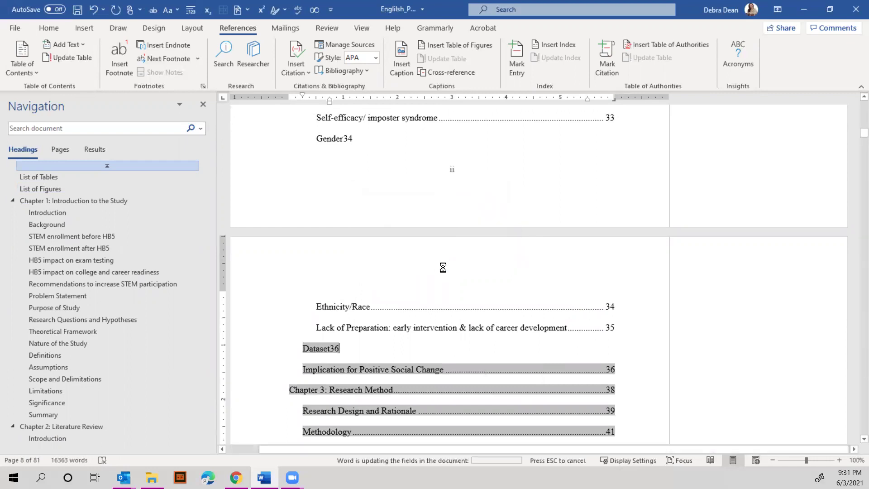
{"action": "scroll", "coordinate": [446, 320], "scroll_direction": "down", "scroll_amount": 7}
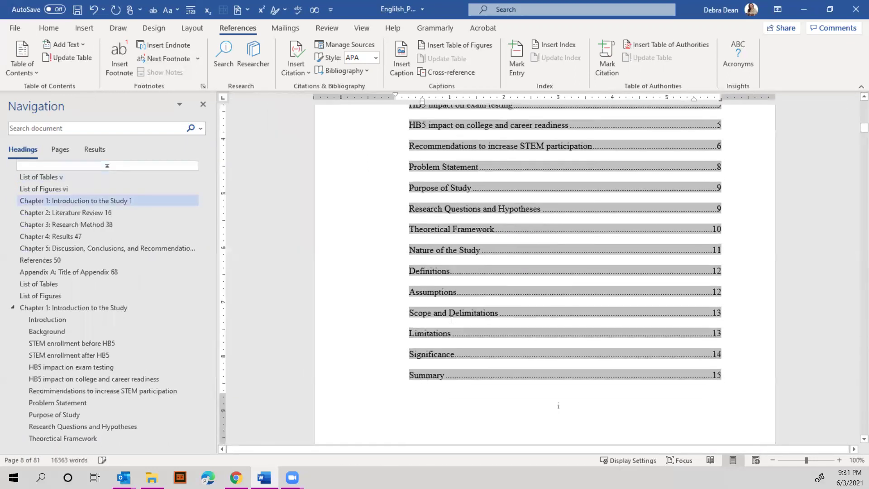
{"action": "scroll", "coordinate": [450, 318], "scroll_direction": "down", "scroll_amount": 8}
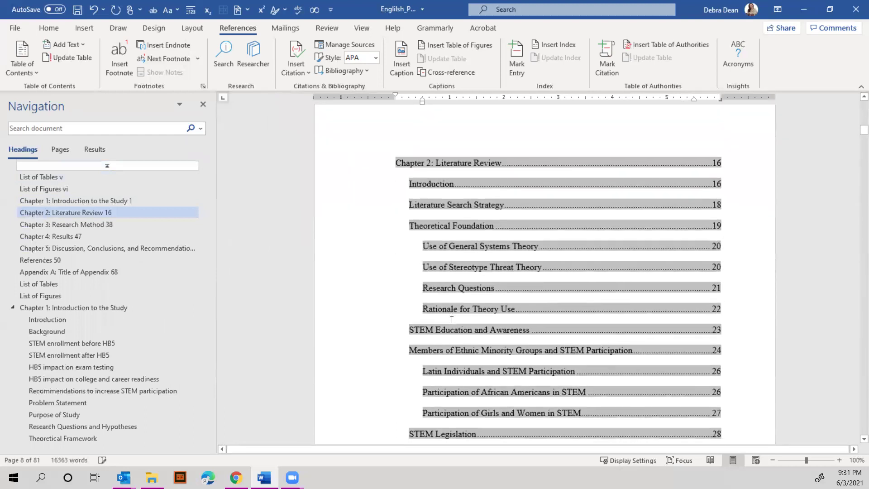
{"action": "scroll", "coordinate": [451, 319], "scroll_direction": "down", "scroll_amount": 5}
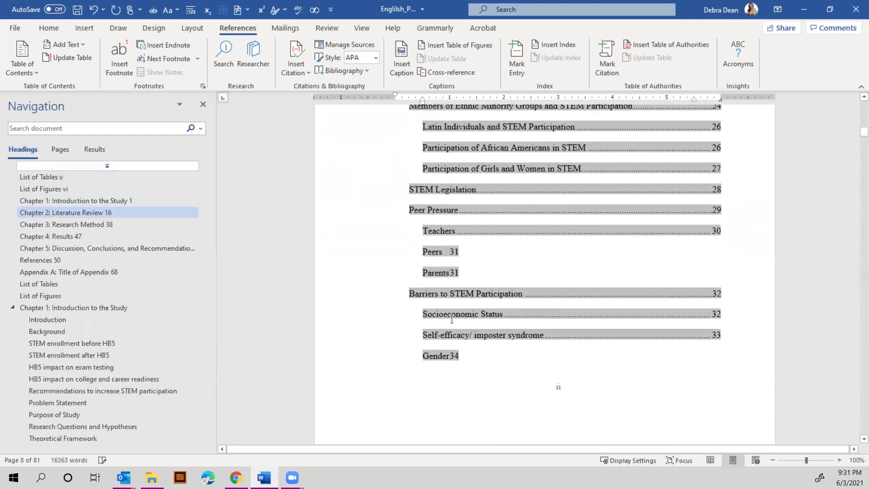
{"action": "scroll", "coordinate": [452, 320], "scroll_direction": "up", "scroll_amount": 14}
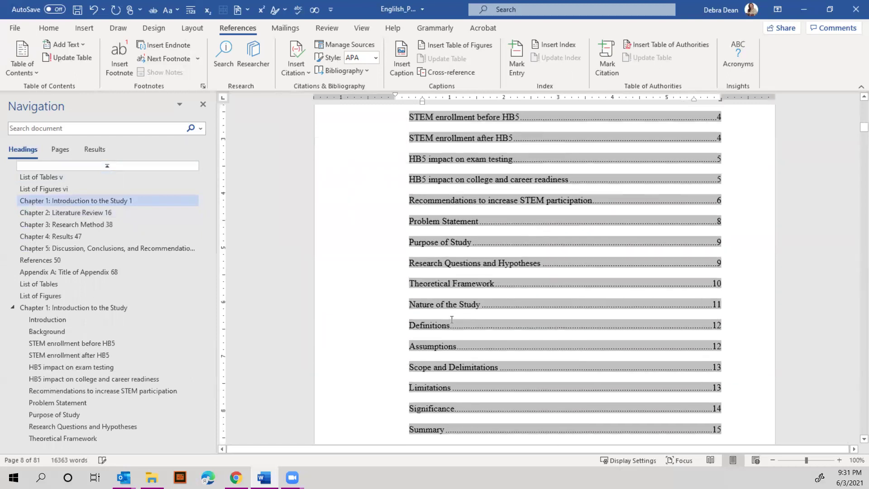
{"action": "scroll", "coordinate": [452, 320], "scroll_direction": "up", "scroll_amount": 8}
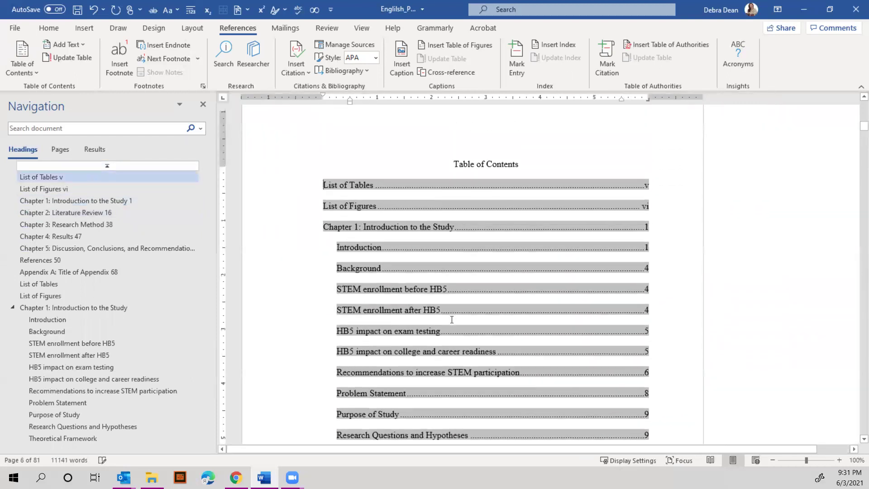
Step: Search for 'dataset for this study' and review its TOC entry with dot leaders to page 36
{"action": "left_click", "coordinate": [95, 129]}
{"action": "type", "text": "ata"}
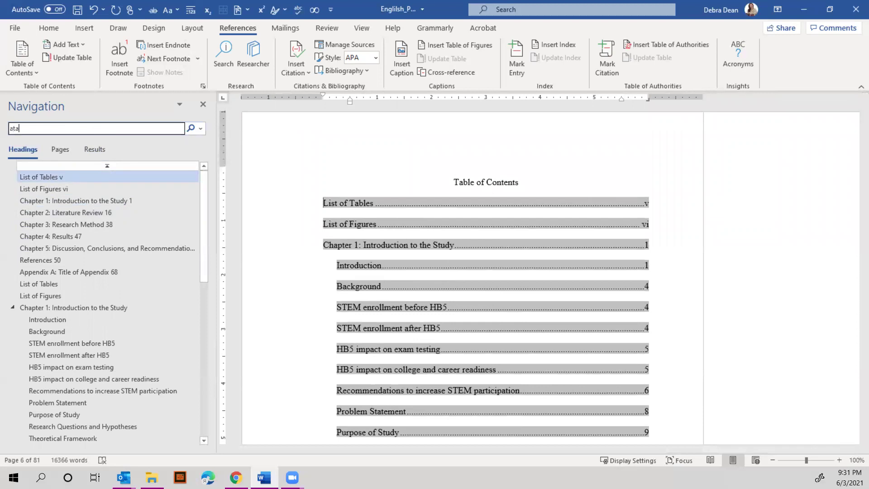
{"action": "key", "text": "BackSpace"}
{"action": "key", "text": "BackSpace"}
{"action": "type", "text": "dataset"}
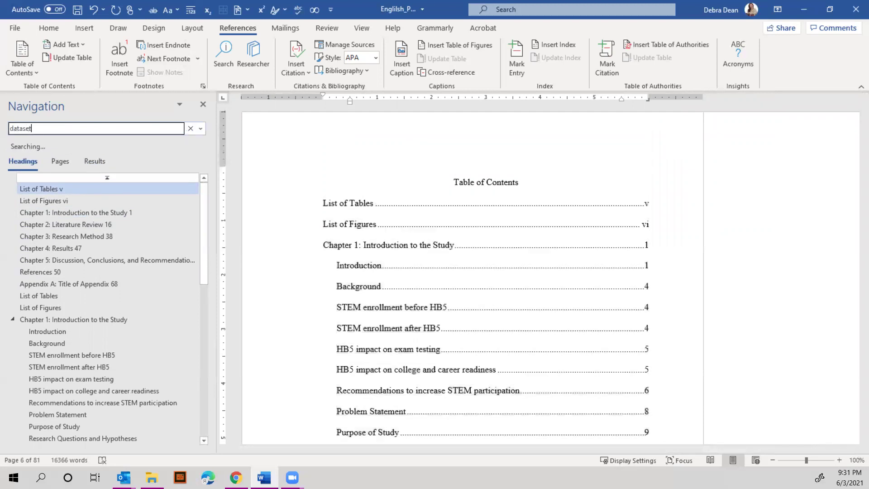
{"action": "type", "text": " for this study"}
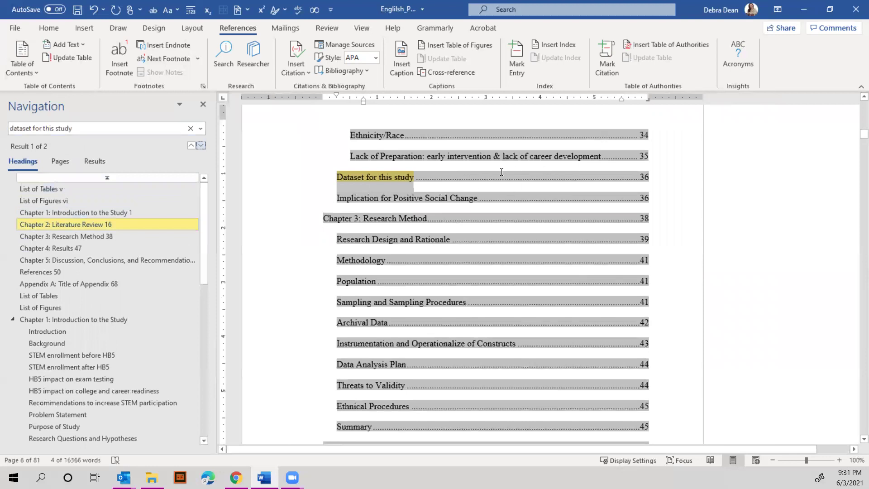
{"action": "left_click", "coordinate": [456, 173]}
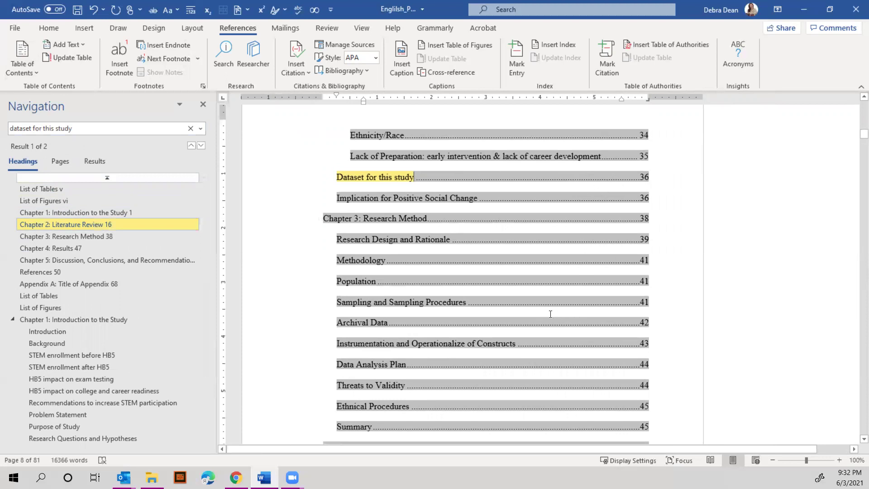
{"action": "scroll", "coordinate": [538, 313], "scroll_direction": "down", "scroll_amount": 10}
{"action": "scroll", "coordinate": [538, 310], "scroll_direction": "up", "scroll_amount": 1}
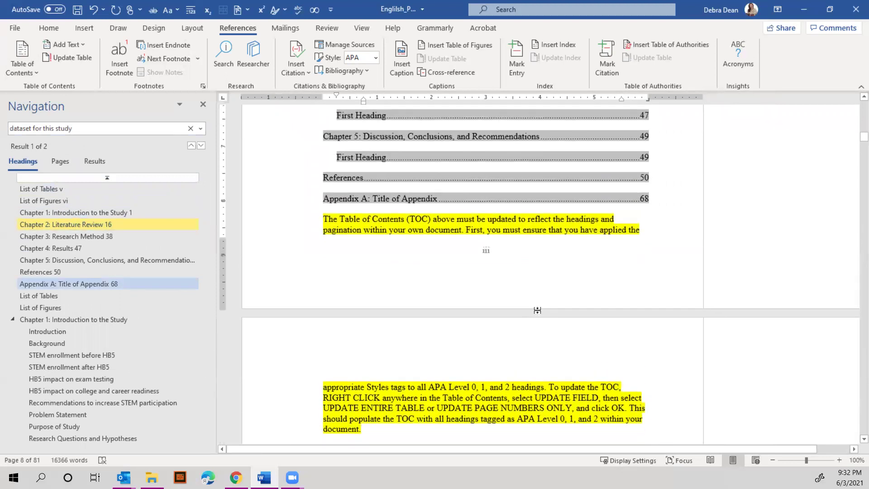
{"action": "scroll", "coordinate": [537, 310], "scroll_direction": "down", "scroll_amount": 6}
{"action": "scroll", "coordinate": [537, 310], "scroll_direction": "up", "scroll_amount": 9}
{"action": "scroll", "coordinate": [538, 311], "scroll_direction": "up", "scroll_amount": 8}
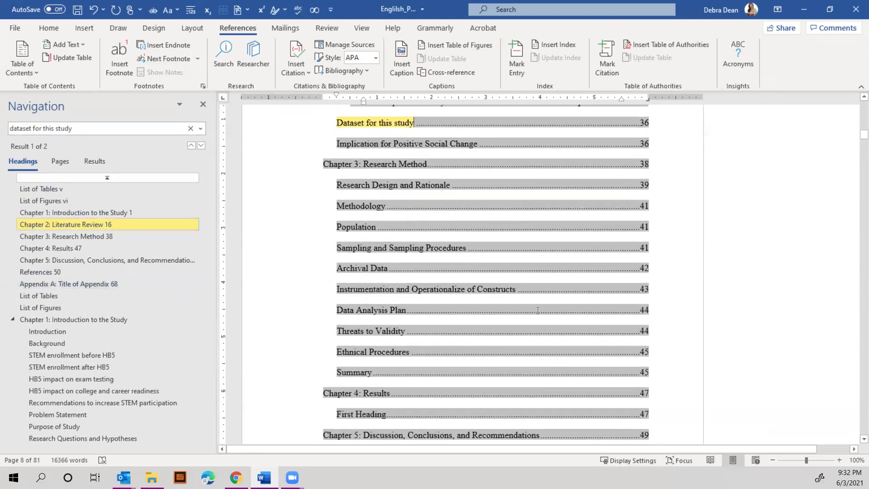
{"action": "scroll", "coordinate": [453, 269], "scroll_direction": "up", "scroll_amount": 2}
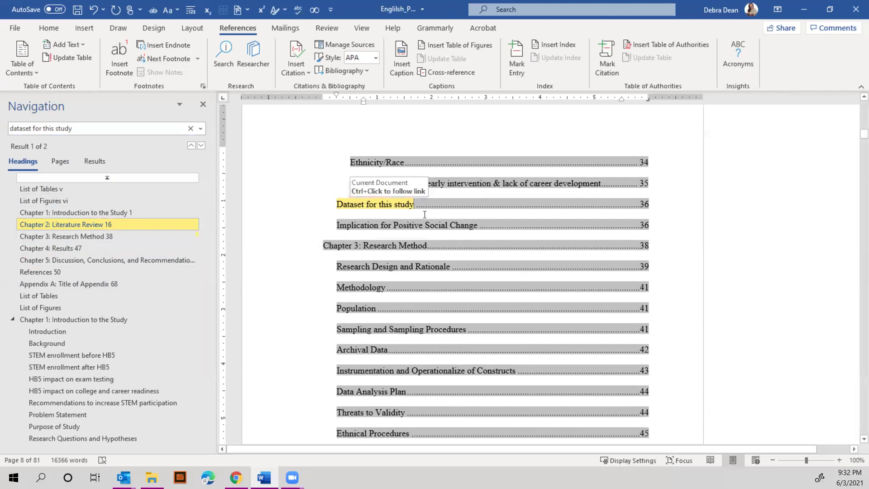
Step: Mark the TOC lines from Lack of Preparation to Population as Do Not Show in Table of Contents
{"action": "left_click_drag", "start_coordinate": [530, 309], "coordinate": [352, 182]}
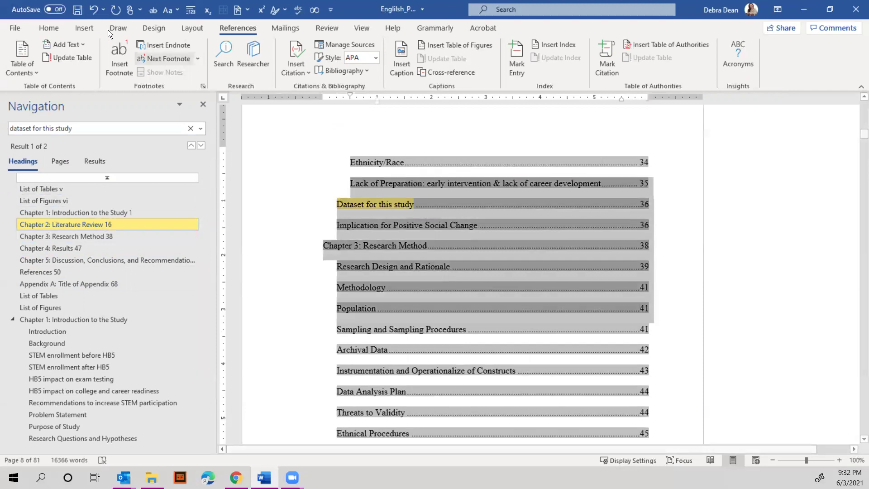
{"action": "left_click", "coordinate": [80, 43]}
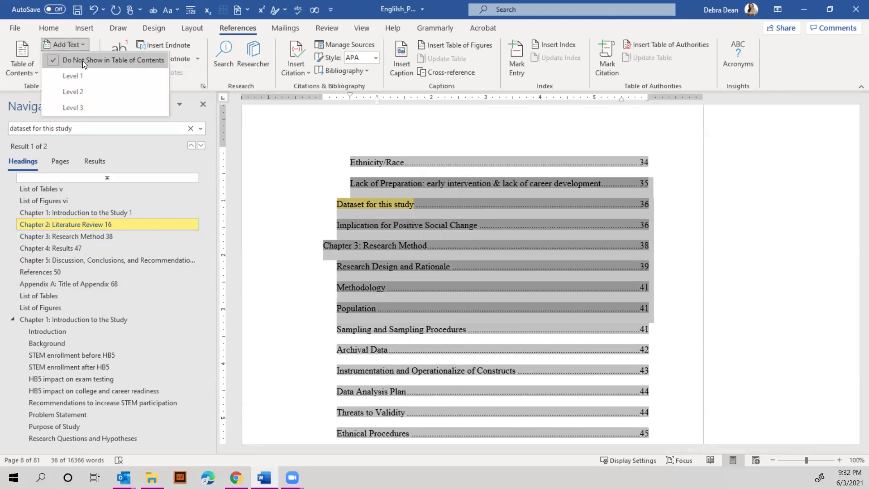
{"action": "left_click", "coordinate": [82, 60]}
Step: Inspect the dot leader and page number 36 on the Dataset for this study entry
{"action": "left_click", "coordinate": [432, 206]}
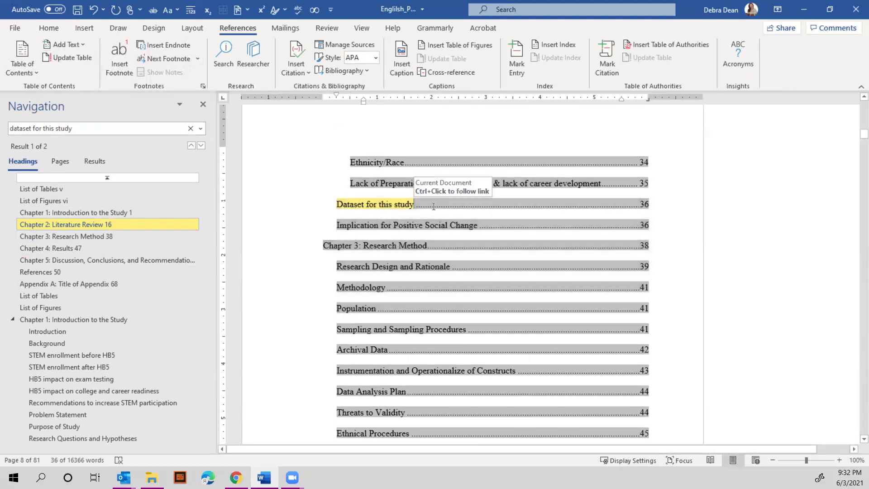
{"action": "left_click_drag", "start_coordinate": [648, 204], "coordinate": [414, 205]}
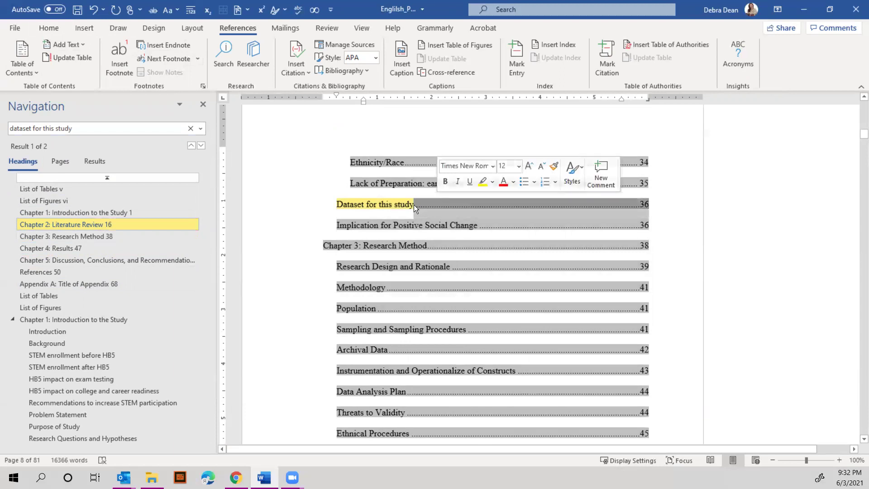
{"action": "left_click", "coordinate": [362, 204]}
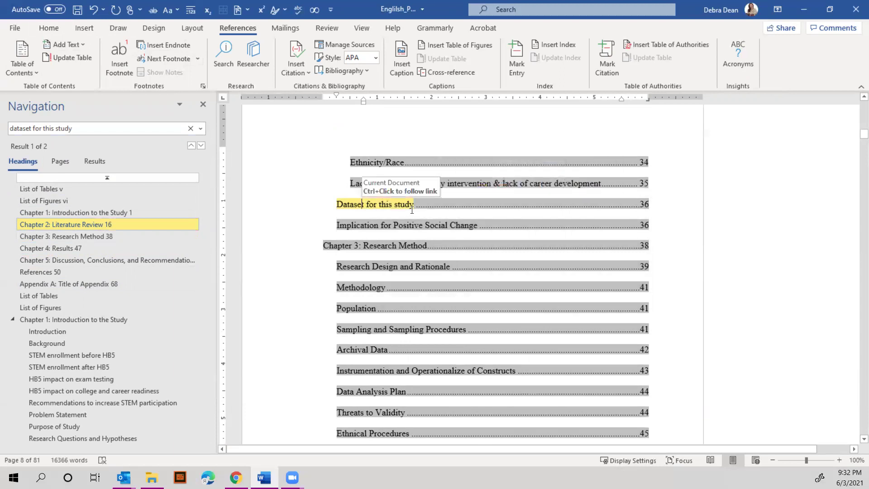